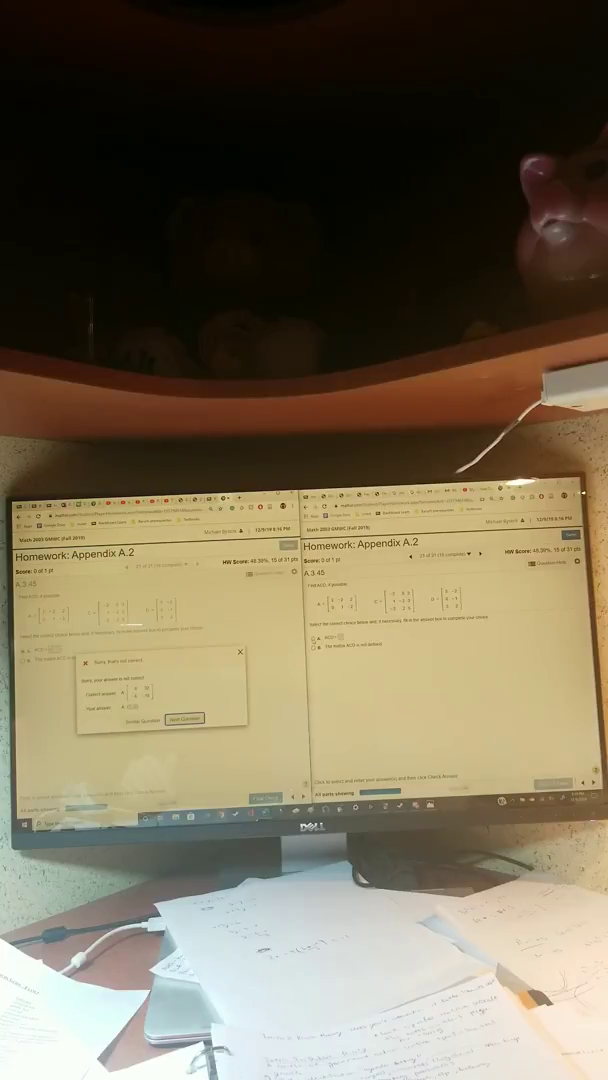
- Select option A, that AC is a matrix, and begin entering AC's matrix entries
{"action": "left_click", "coordinate": [314, 637]}
{"action": "left_click", "coordinate": [338, 637]}
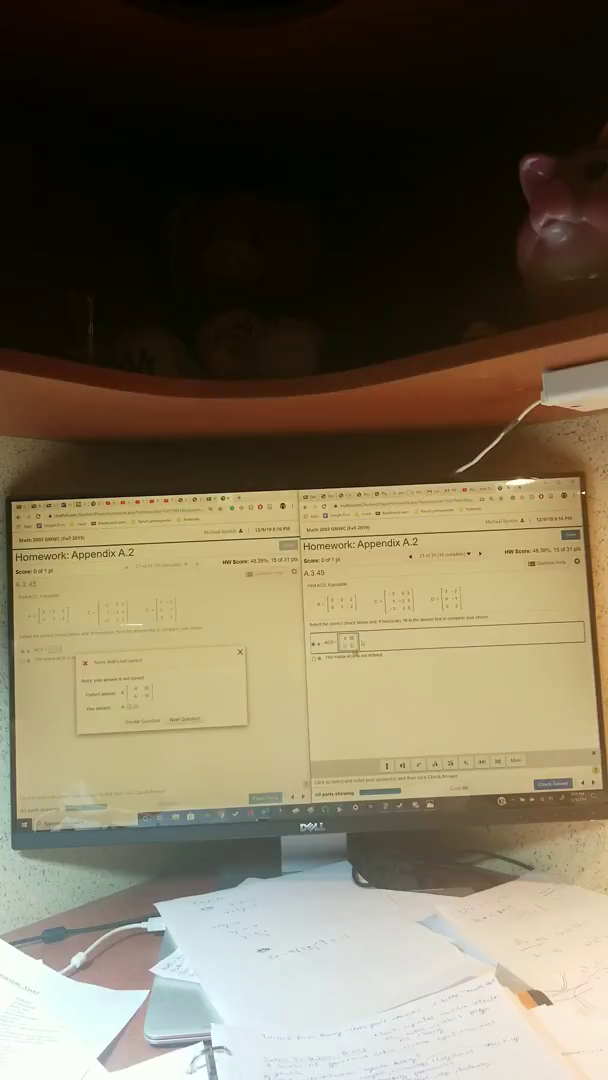
{"action": "type", "text": "8"}
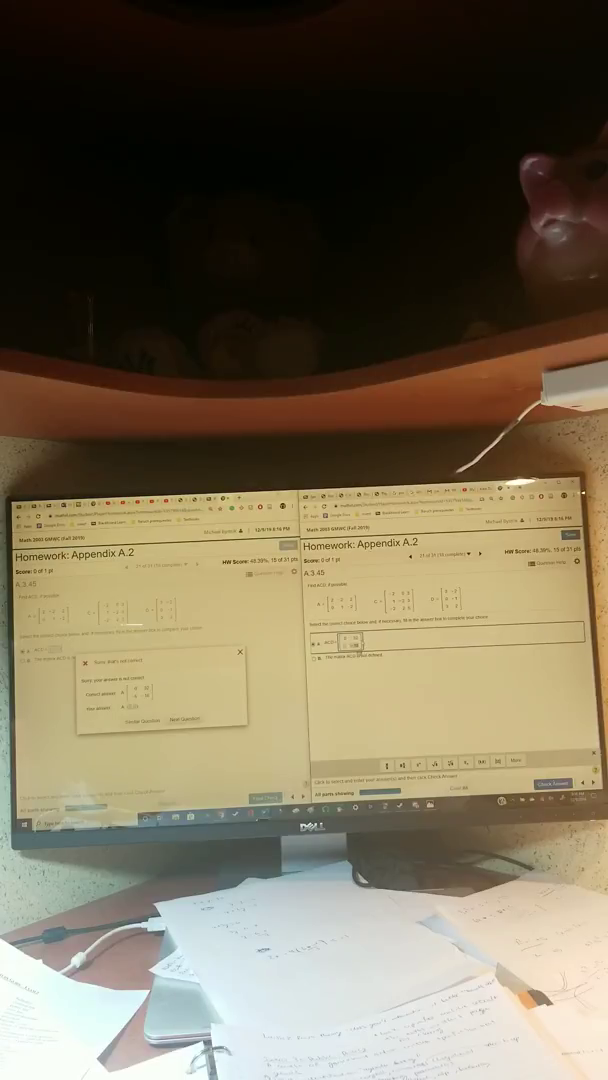